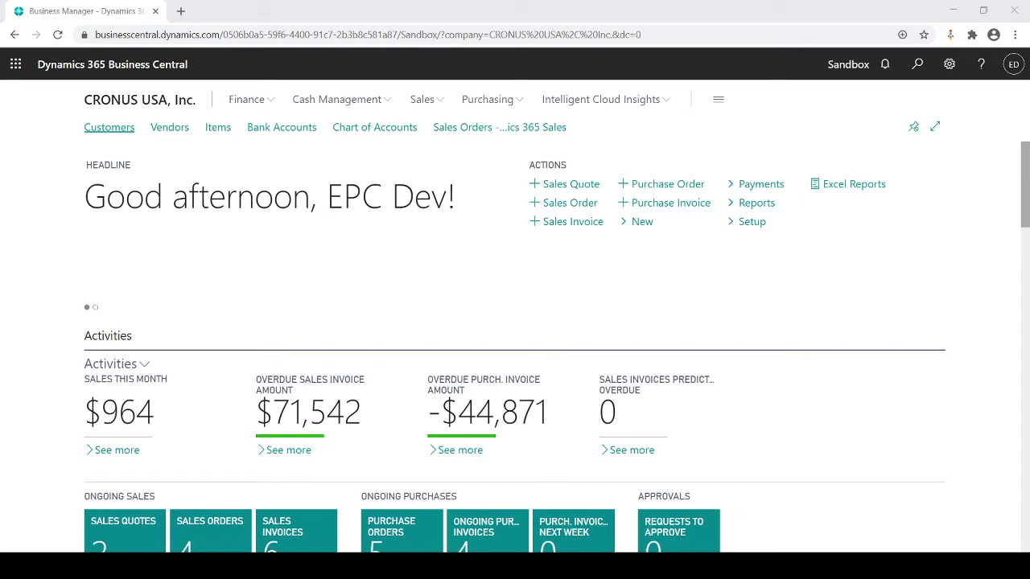
Give customer 10000 Adatum Corporation the EMAIL document sending profile
{"action": "left_click", "coordinate": [87, 129]}
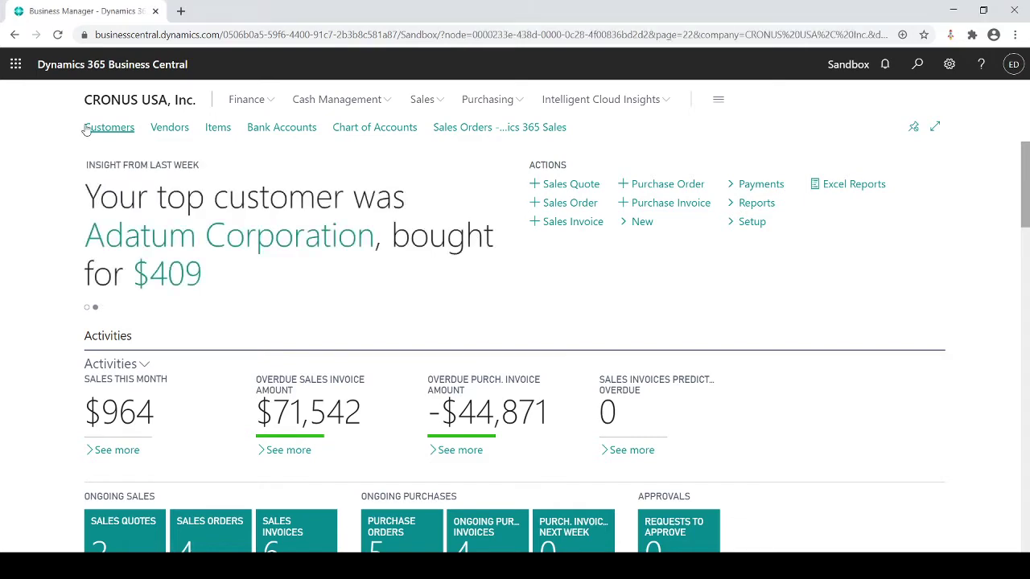
{"action": "left_click", "coordinate": [302, 223]}
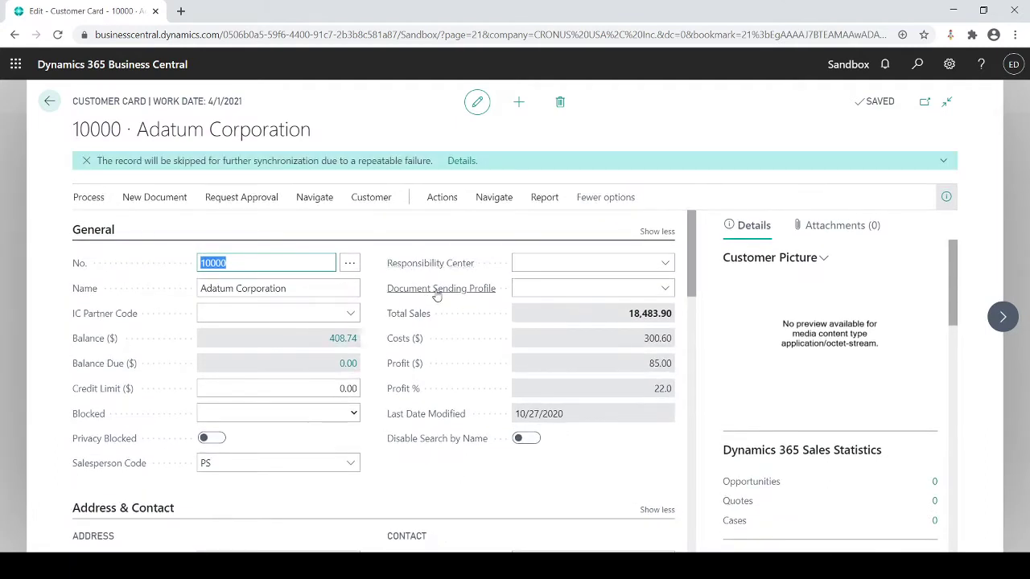
{"action": "left_click", "coordinate": [531, 292]}
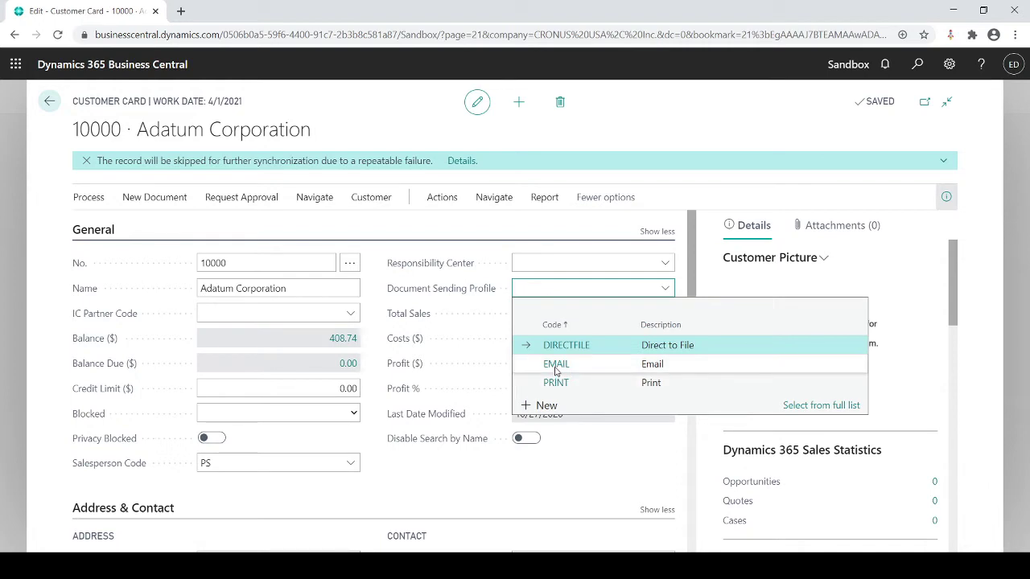
{"action": "left_click", "coordinate": [555, 367]}
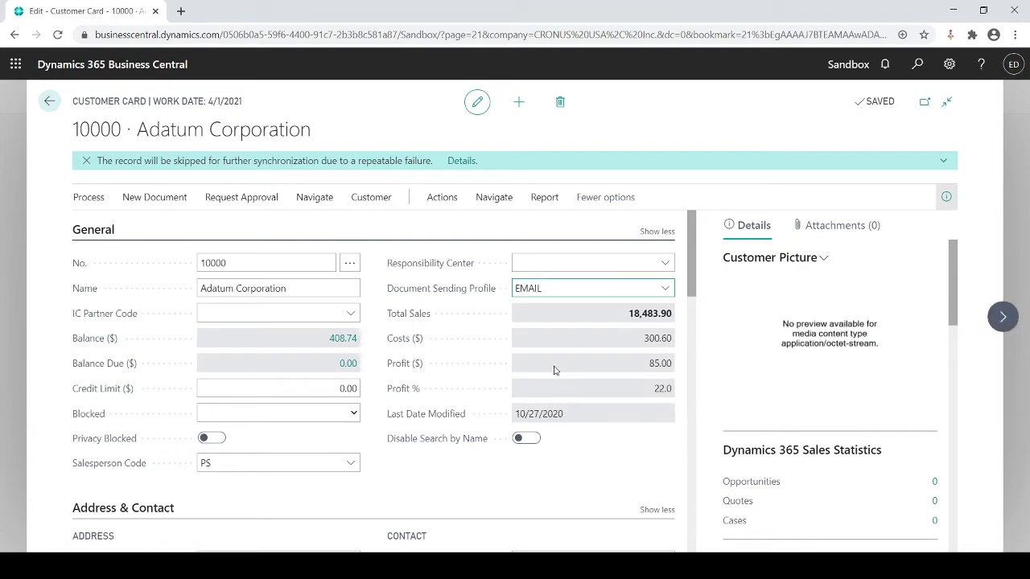
Give the next customer, 20000 Trey Research, the PRINT document sending profile
{"action": "left_click", "coordinate": [1001, 320]}
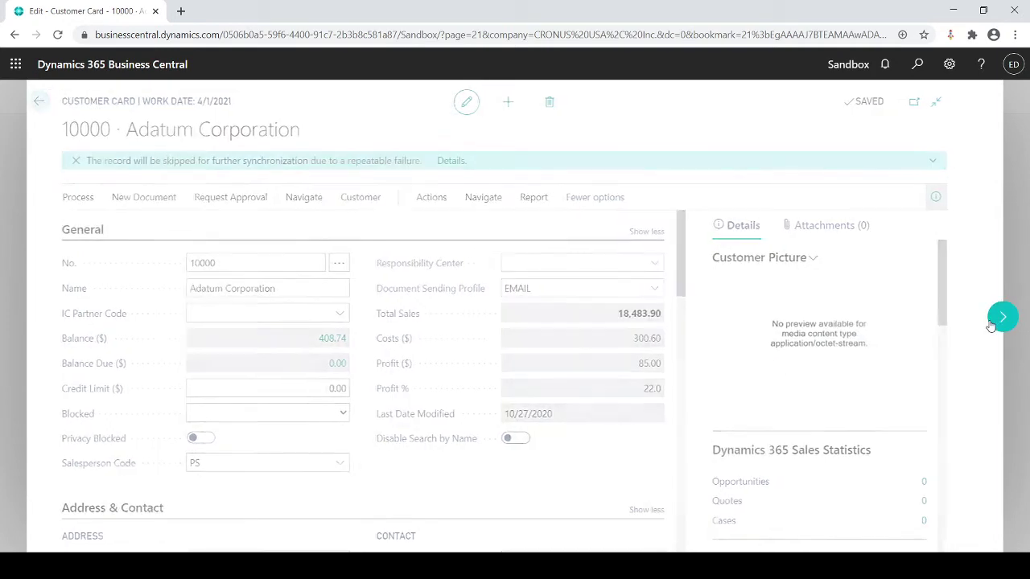
{"action": "left_click", "coordinate": [657, 288]}
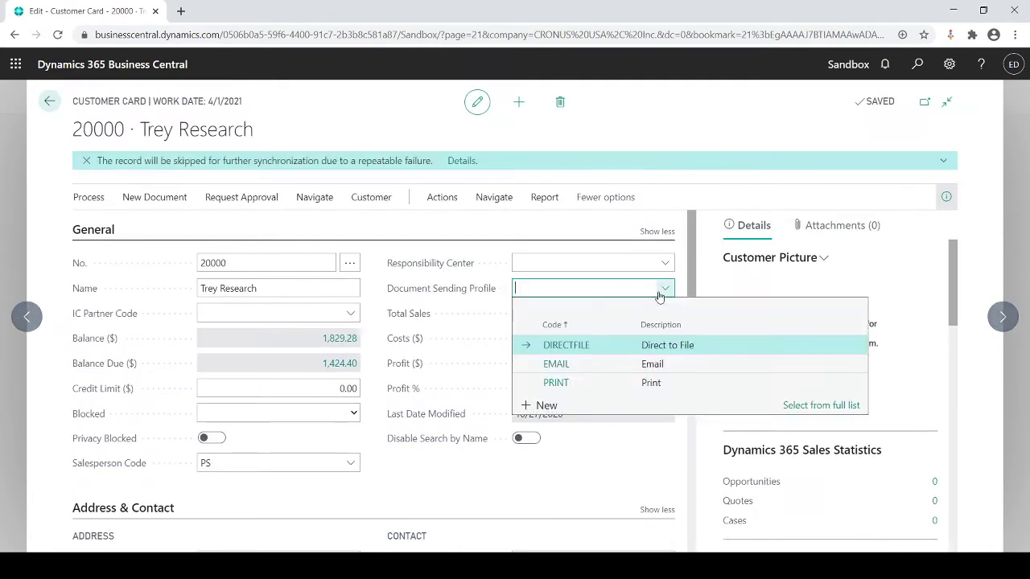
{"action": "left_click", "coordinate": [554, 383]}
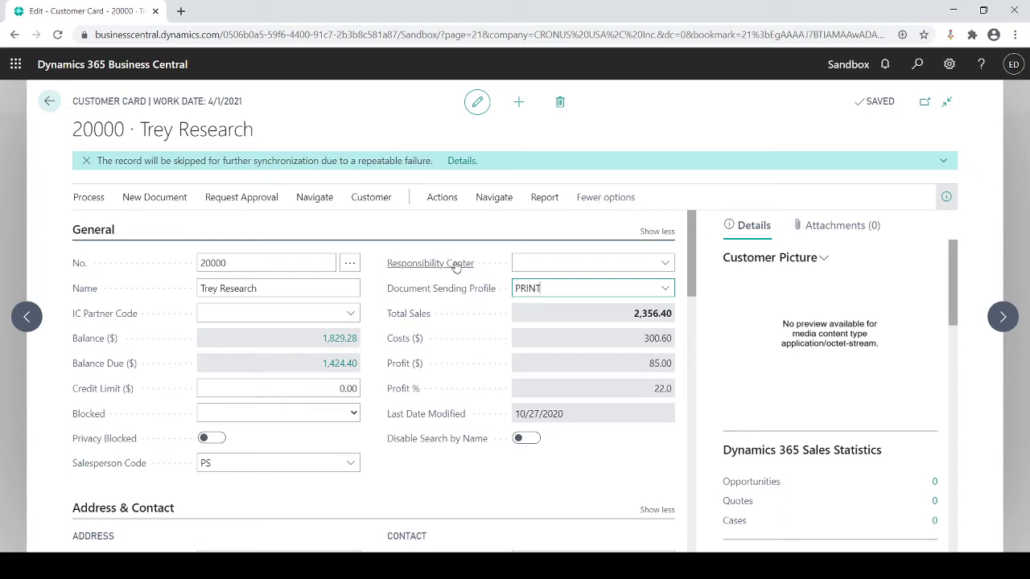
{"action": "mouse_move", "coordinate": [441, 288]}
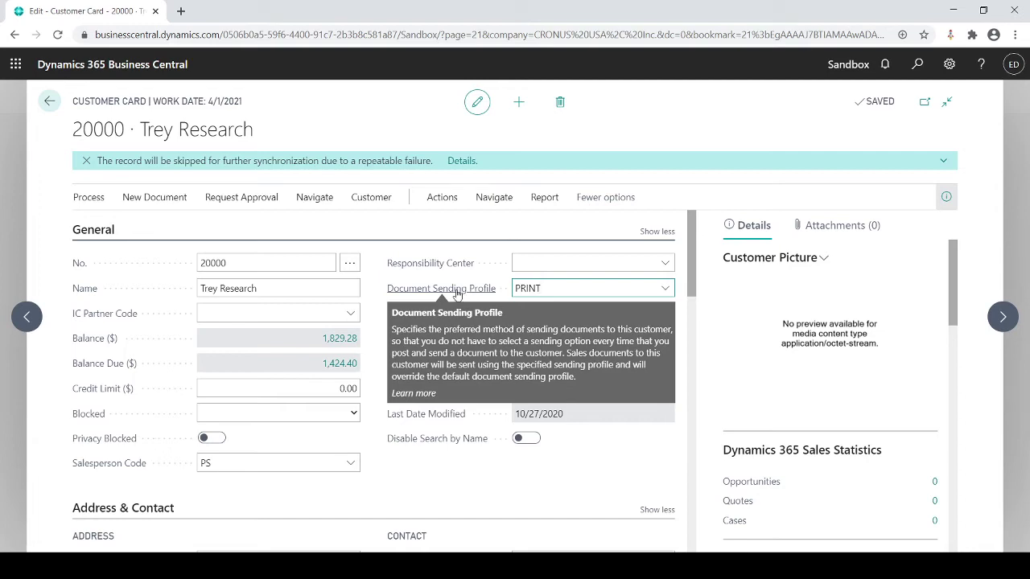
Review Adatum Corporation's Address & Contact section, then close the card
{"action": "left_click", "coordinate": [31, 320]}
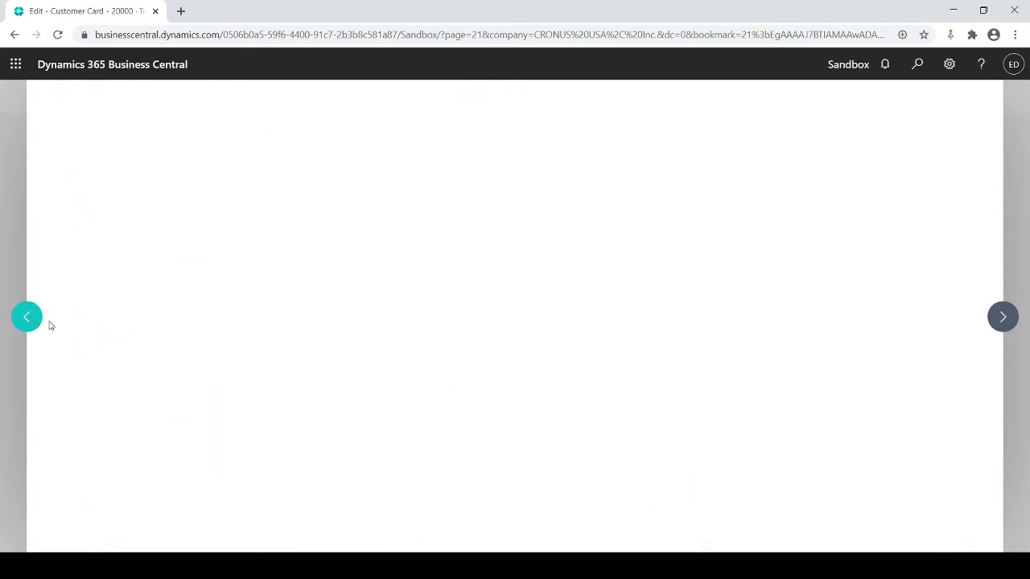
{"action": "scroll", "coordinate": [519, 432], "scroll_direction": "down", "scroll_amount": 3}
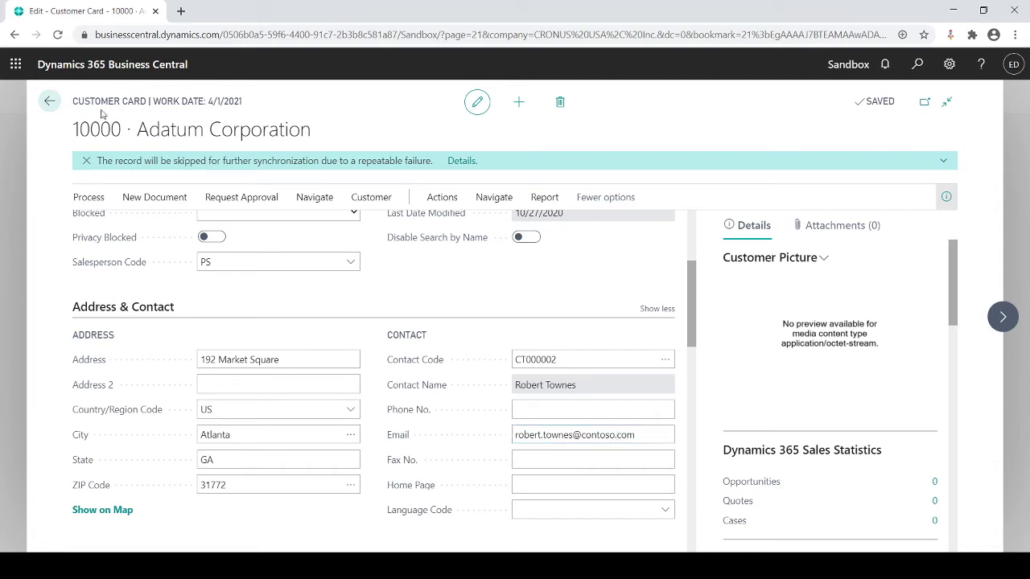
{"action": "left_click", "coordinate": [50, 102]}
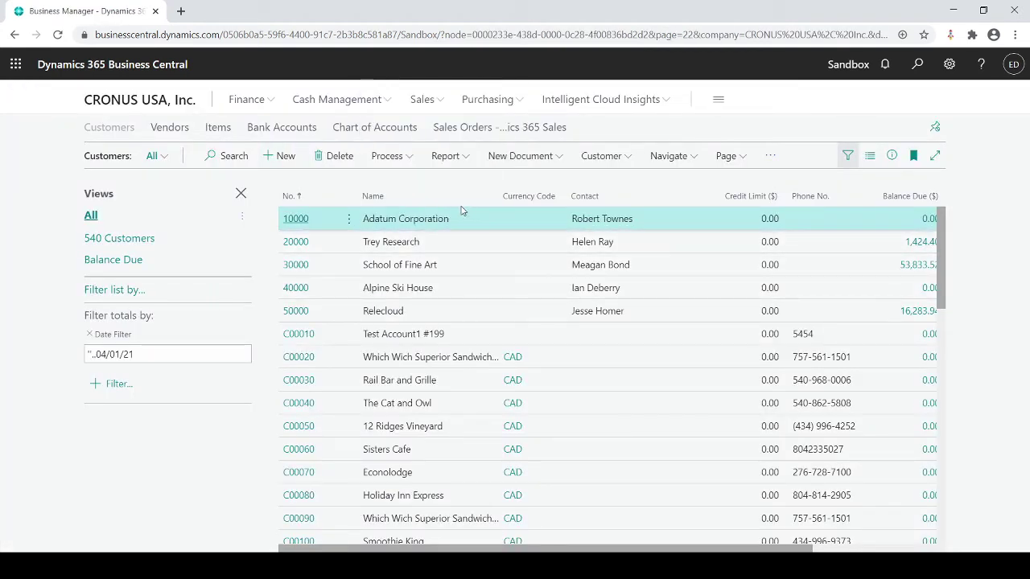
Open Posted Sales Invoices from the Sales menu
{"action": "left_click", "coordinate": [432, 103]}
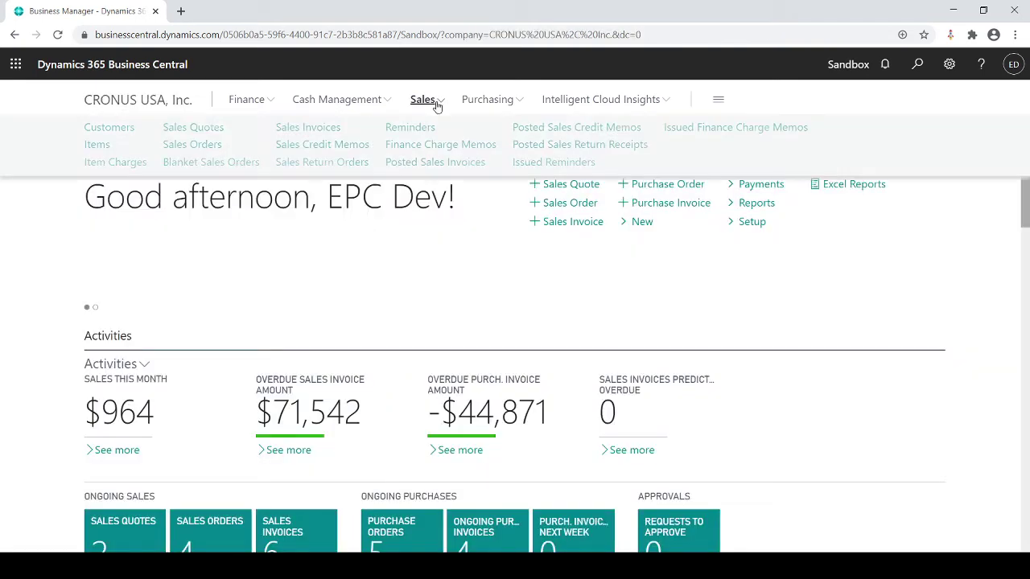
{"action": "left_click", "coordinate": [444, 166]}
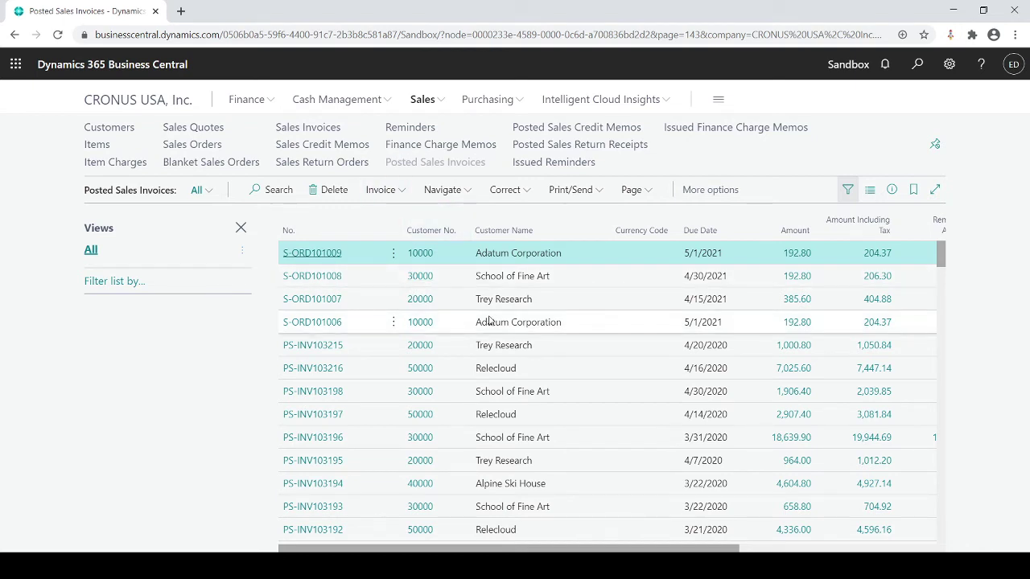
Email posted invoice S-ORD101006 as PDF to Adatum, declining the attachment download
{"action": "left_click", "coordinate": [497, 327]}
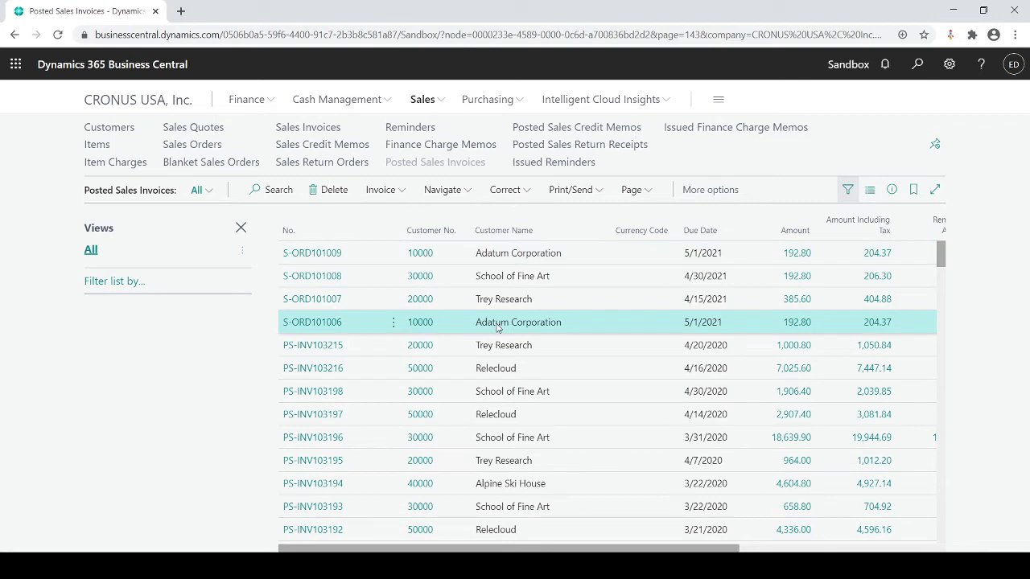
{"action": "left_click", "coordinate": [564, 194]}
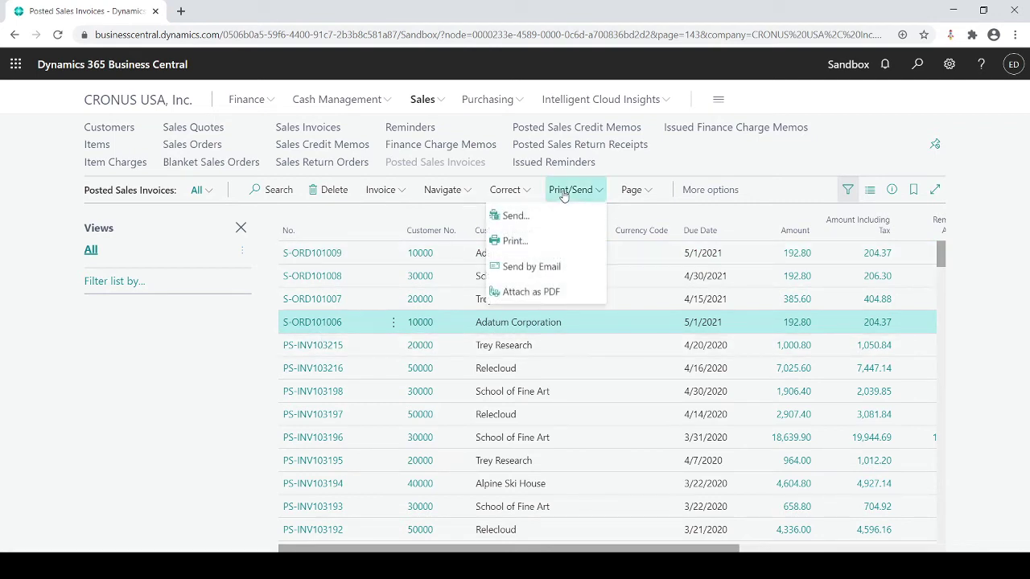
{"action": "left_click", "coordinate": [530, 217]}
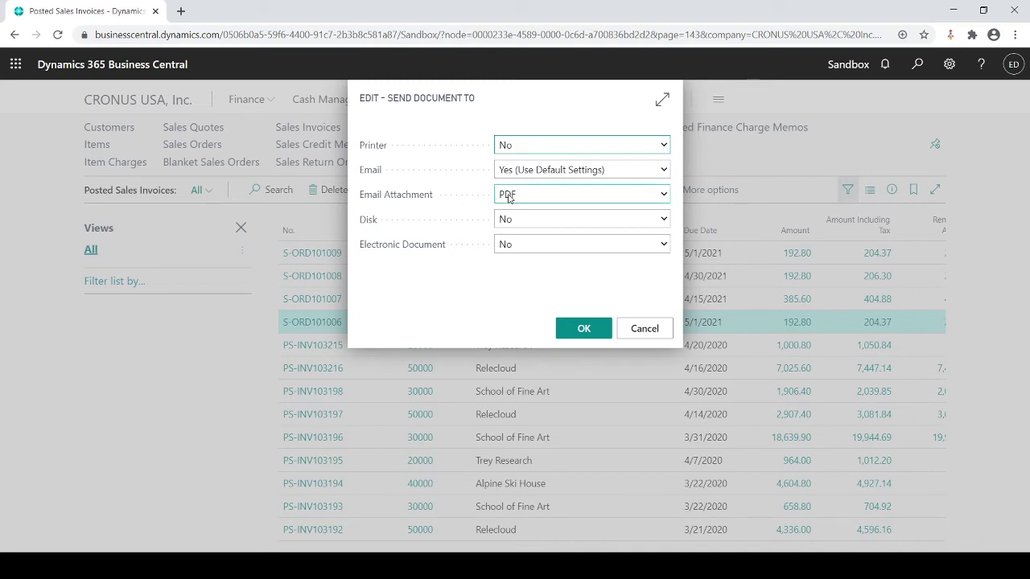
{"action": "left_click", "coordinate": [584, 330]}
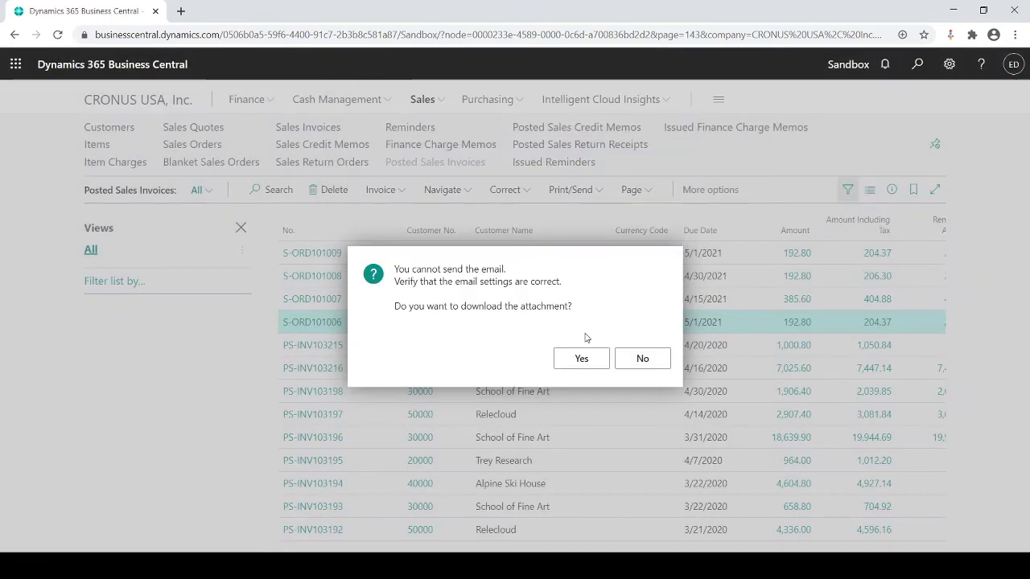
{"action": "left_click", "coordinate": [636, 368]}
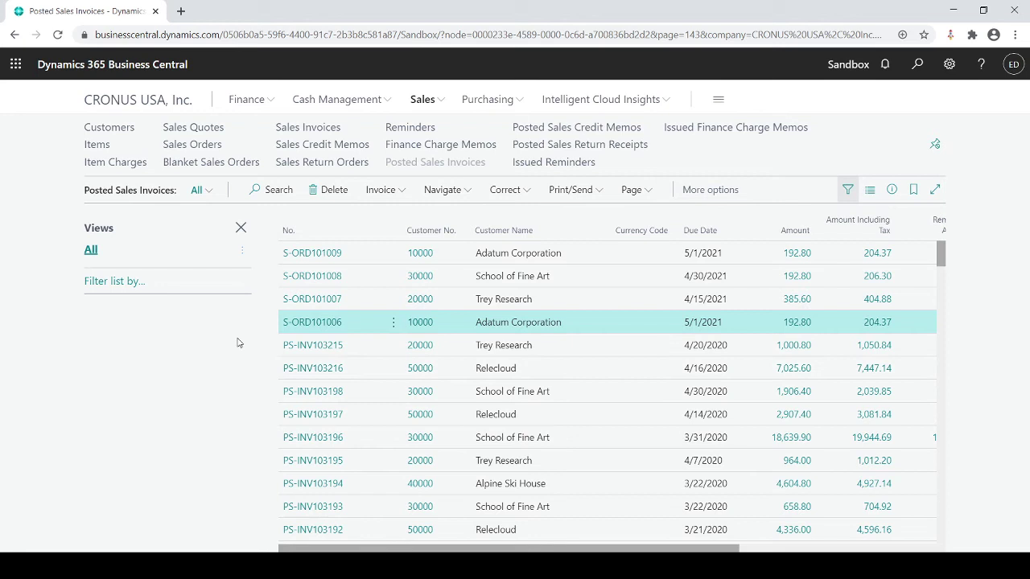
Send posted invoice S-ORD101007 to Trey Research via its default printer profile
{"action": "left_click", "coordinate": [485, 306]}
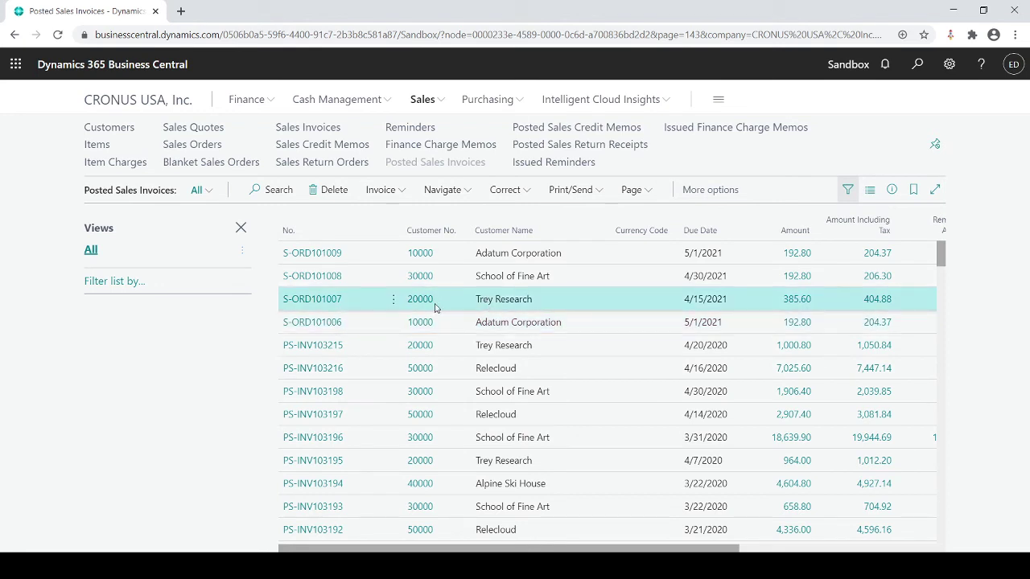
{"action": "left_click", "coordinate": [557, 193]}
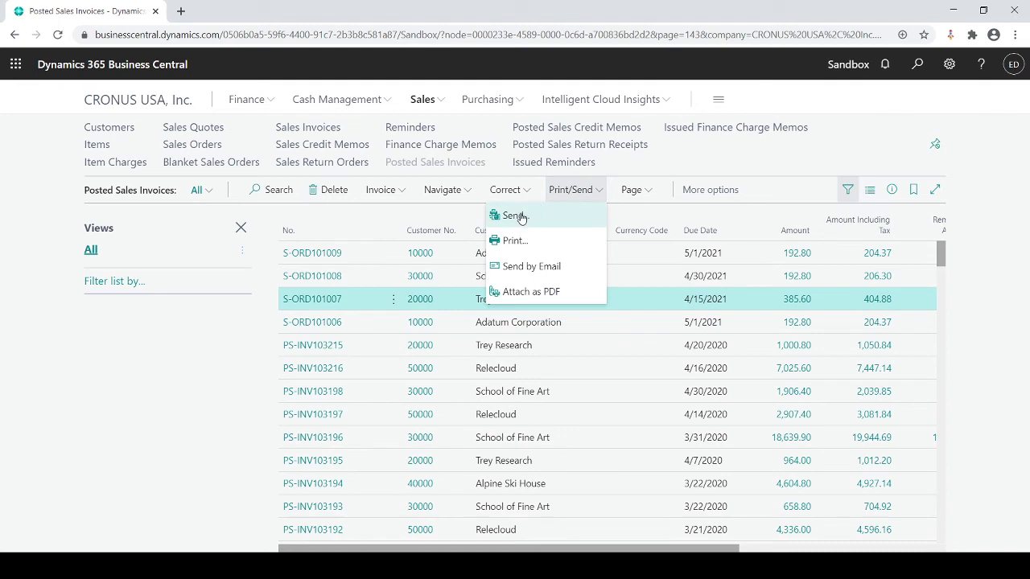
{"action": "left_click", "coordinate": [515, 215]}
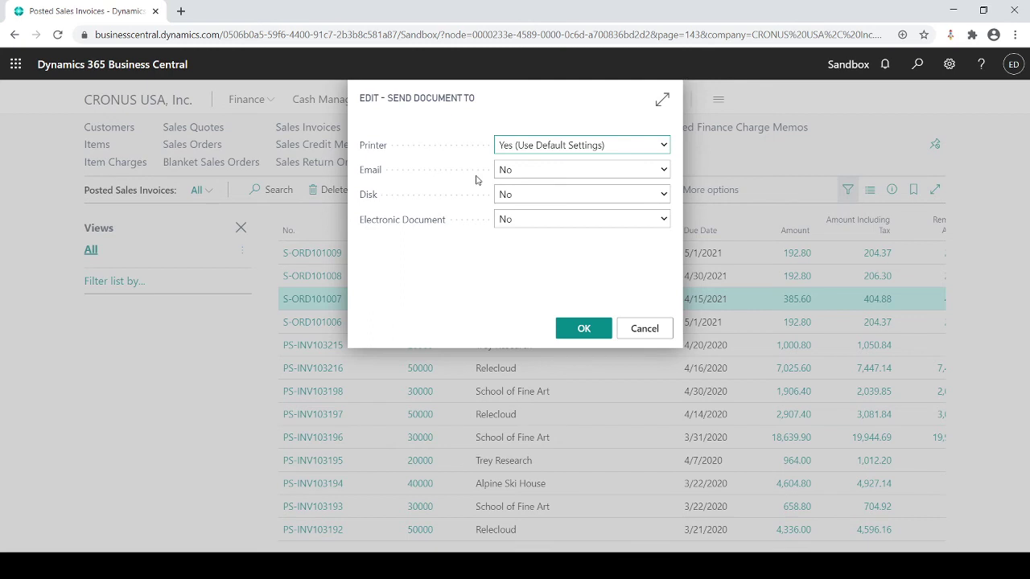
{"action": "left_click", "coordinate": [563, 330]}
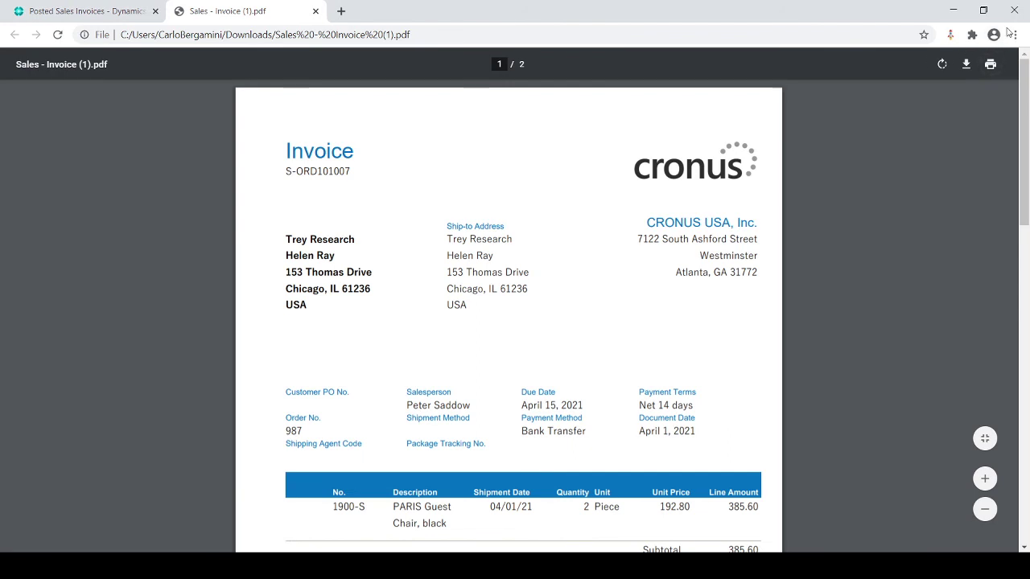
Close the Sales - Invoice PDF tab for S-ORD101007
{"action": "left_click", "coordinate": [316, 11]}
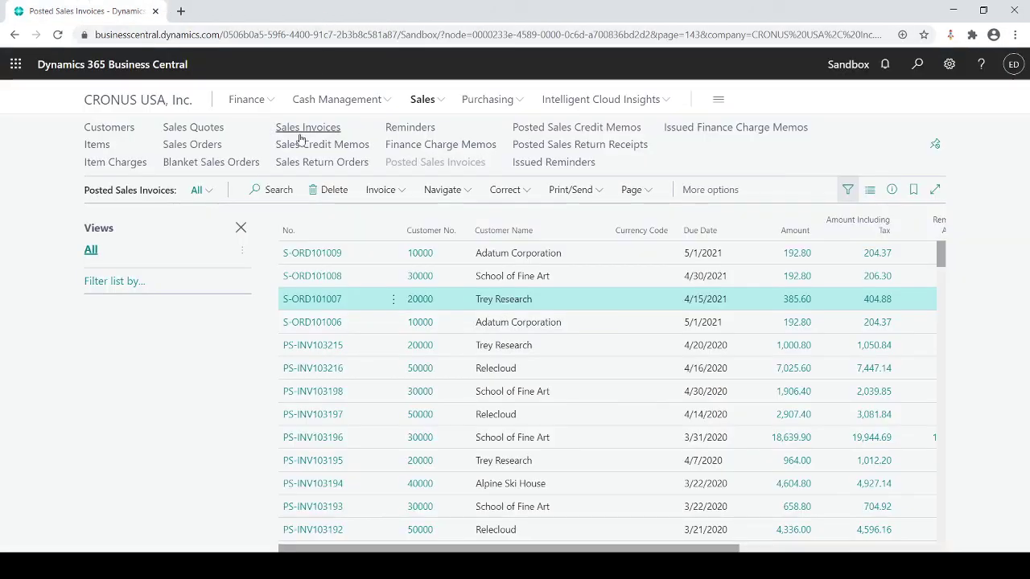